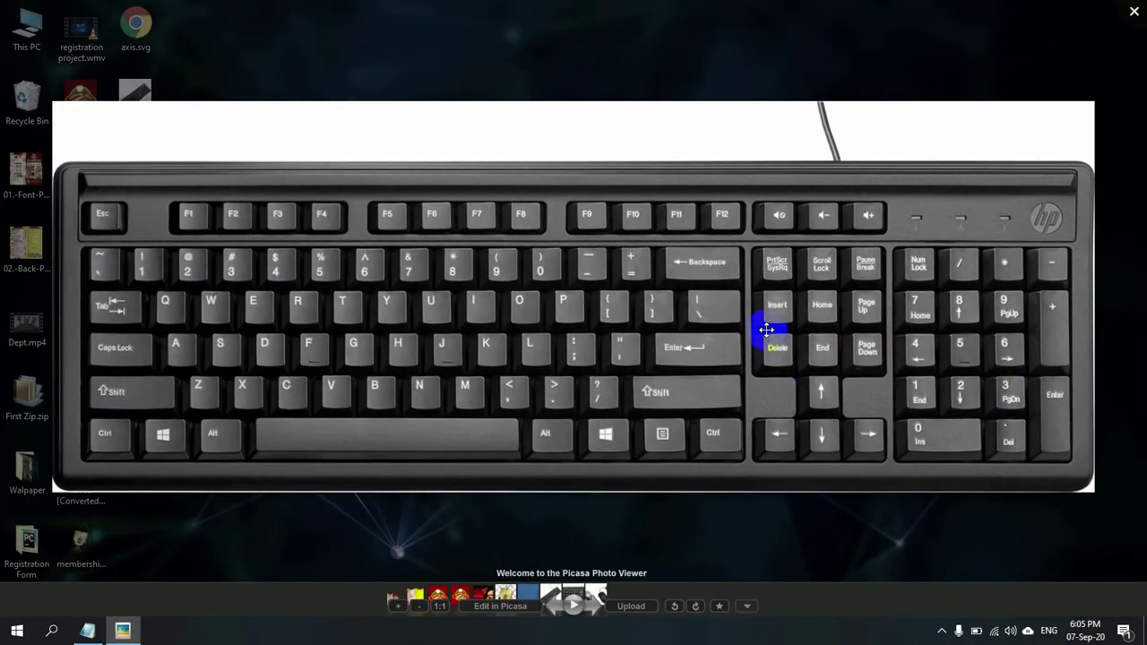
Step: Examine the area around the Backspace and Delete keys in the keyboard picture, and close the picture
scroll(696, 256, "up", 3)
scroll(755, 356, "up", 2)
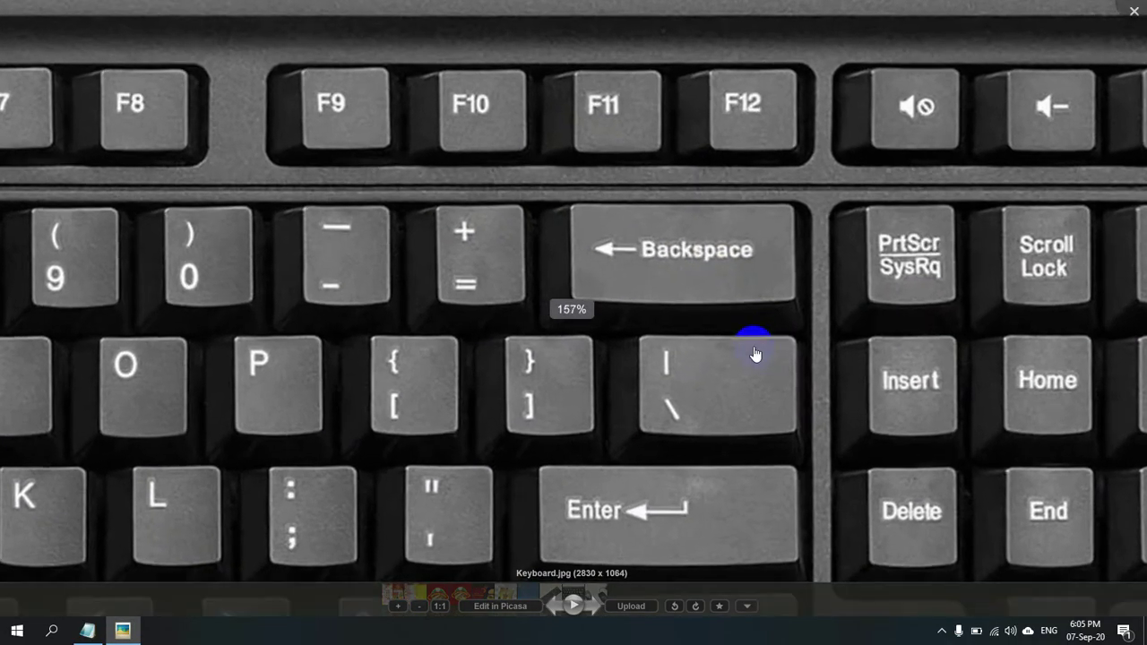
scroll(719, 292, "down", 4)
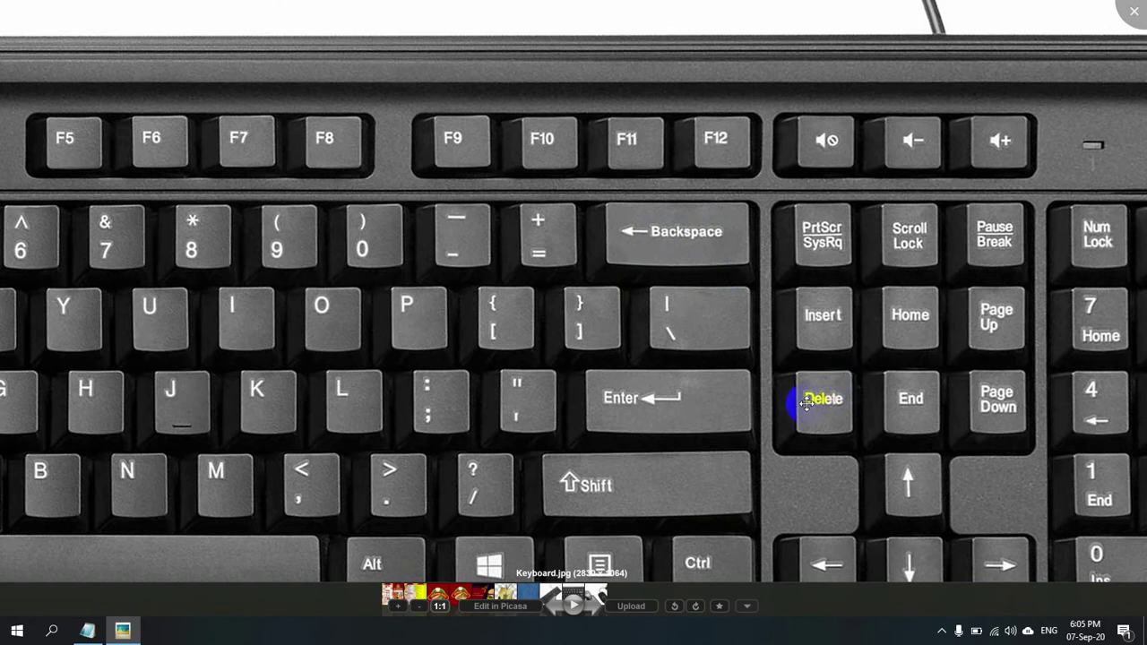
left_click(1138, 10)
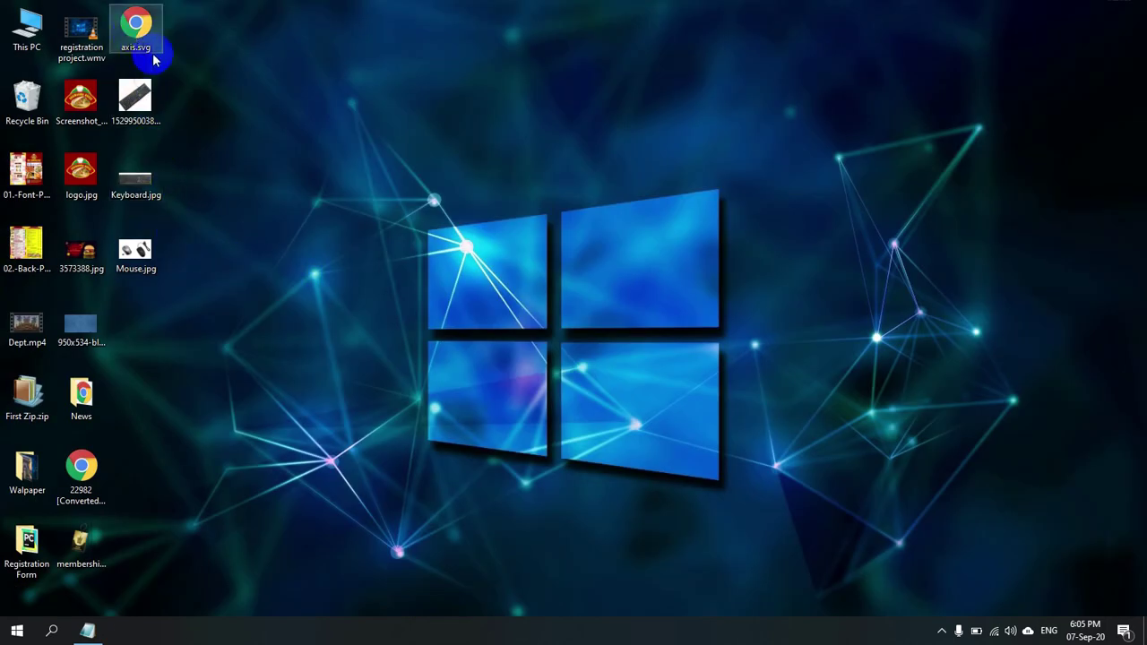
Step: Delete the Screenshot_1.jpg file from the desktop
left_click(85, 98)
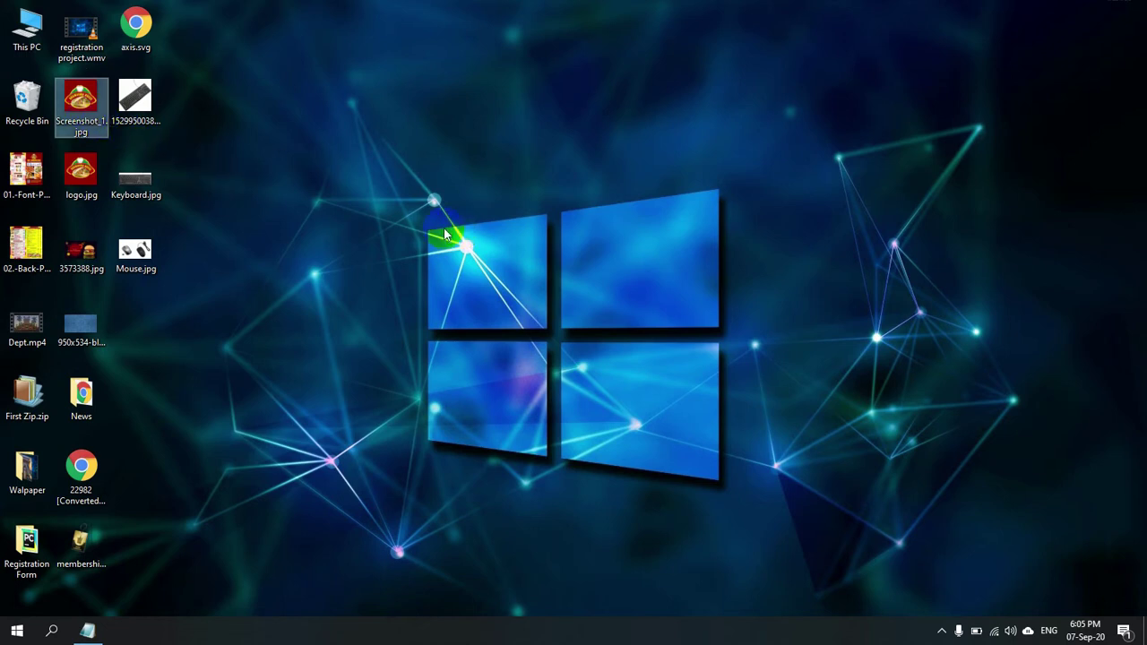
key("Delete")
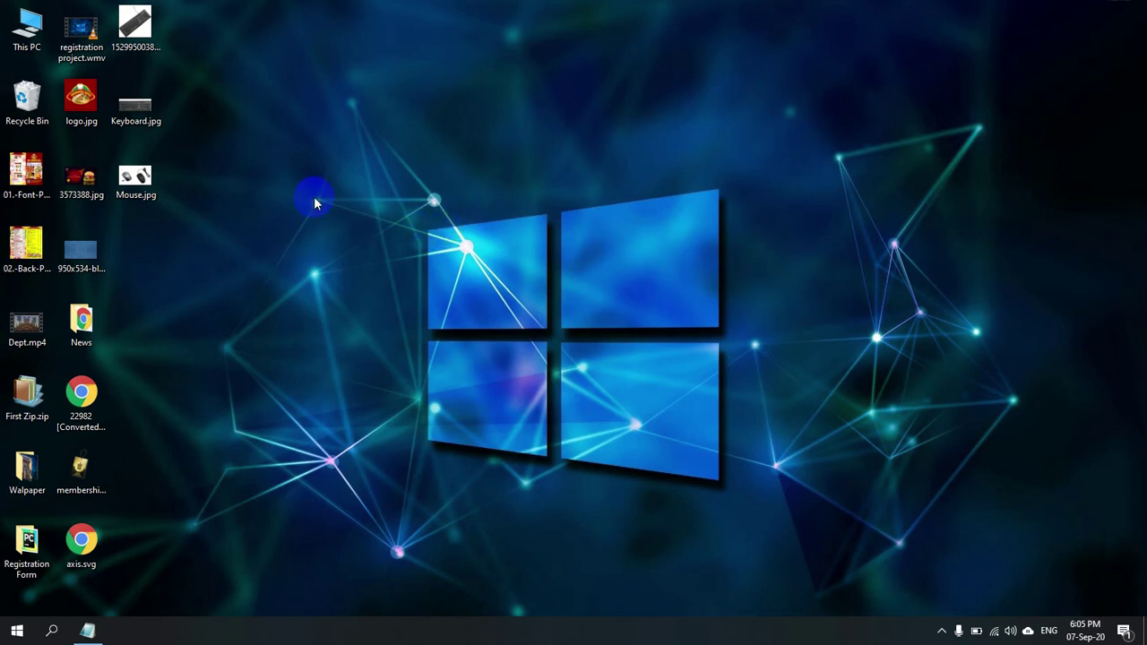
Step: Switch to the Basic Computer.txt document in Notepad and write "Hello world" on the empty line 87
left_click(88, 631)
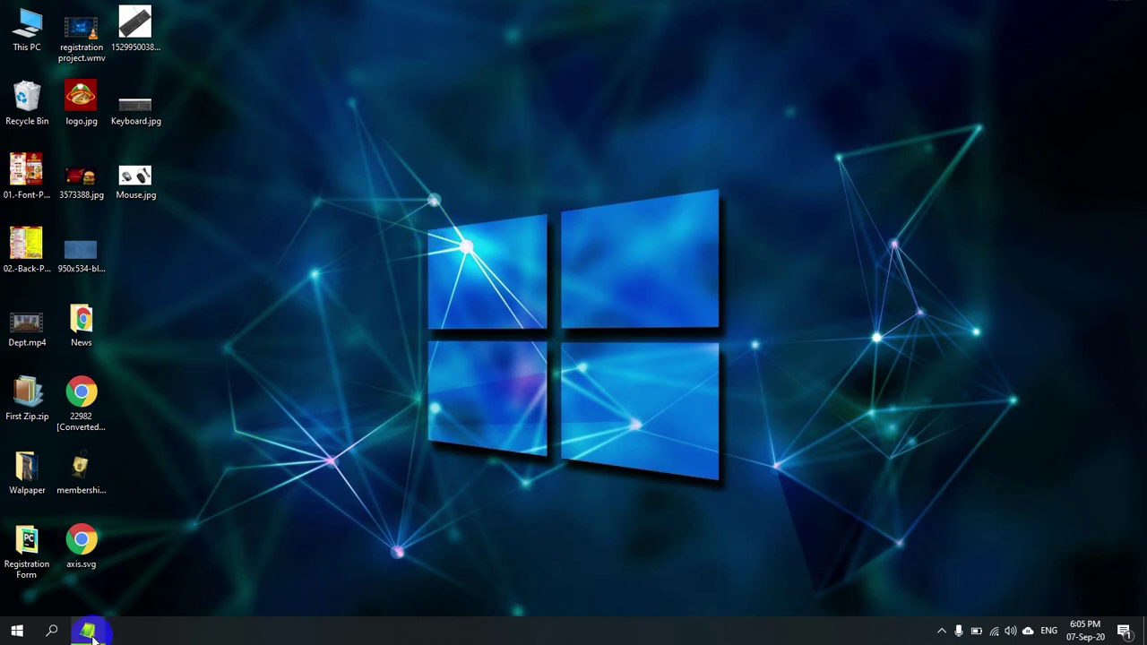
left_click(425, 284)
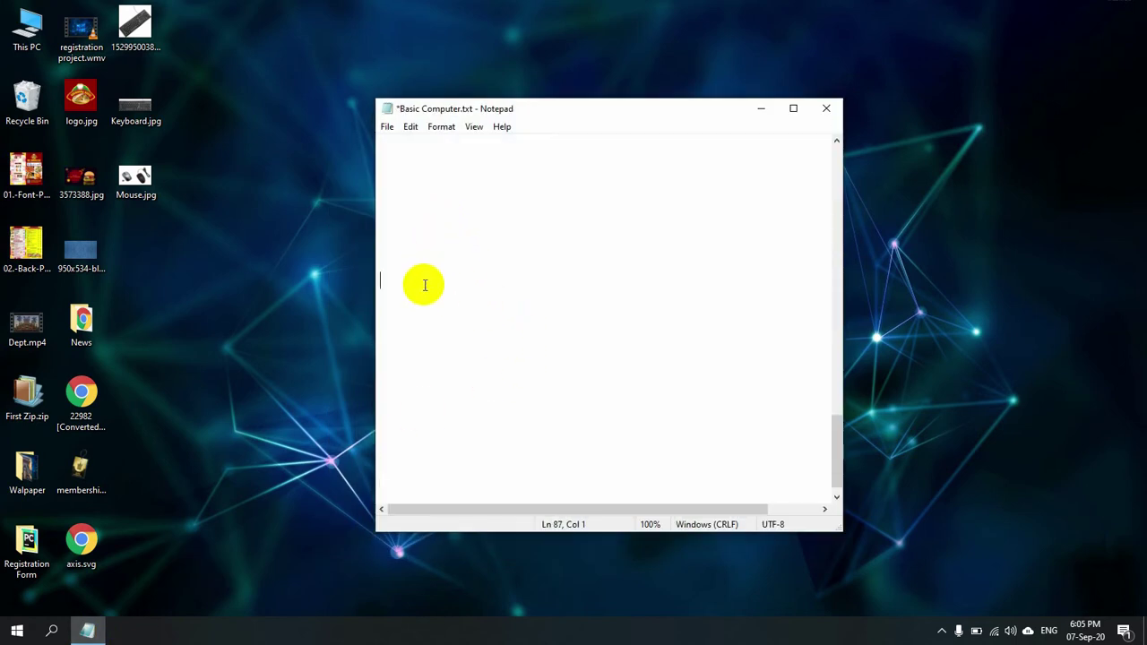
type("Hello world")
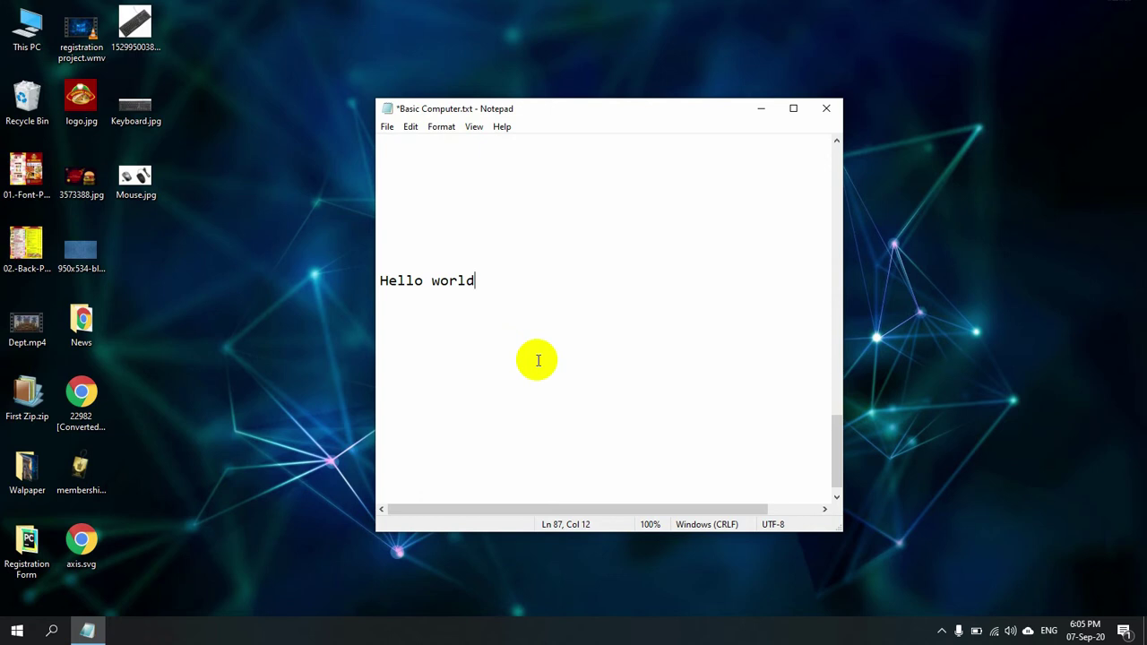
Step: Replace the word "world" with "World" at the end of the line
key("BackSpace")
key("BackSpace")
key("BackSpace")
key("BackSpace")
key("BackSpace")
key("Home")
key("End")
type("World")
Step: Try deleting the character after and the character before the cursor within "World", undoing each deletion
key("Left")
key("Left")
key("Left")
key("Left")
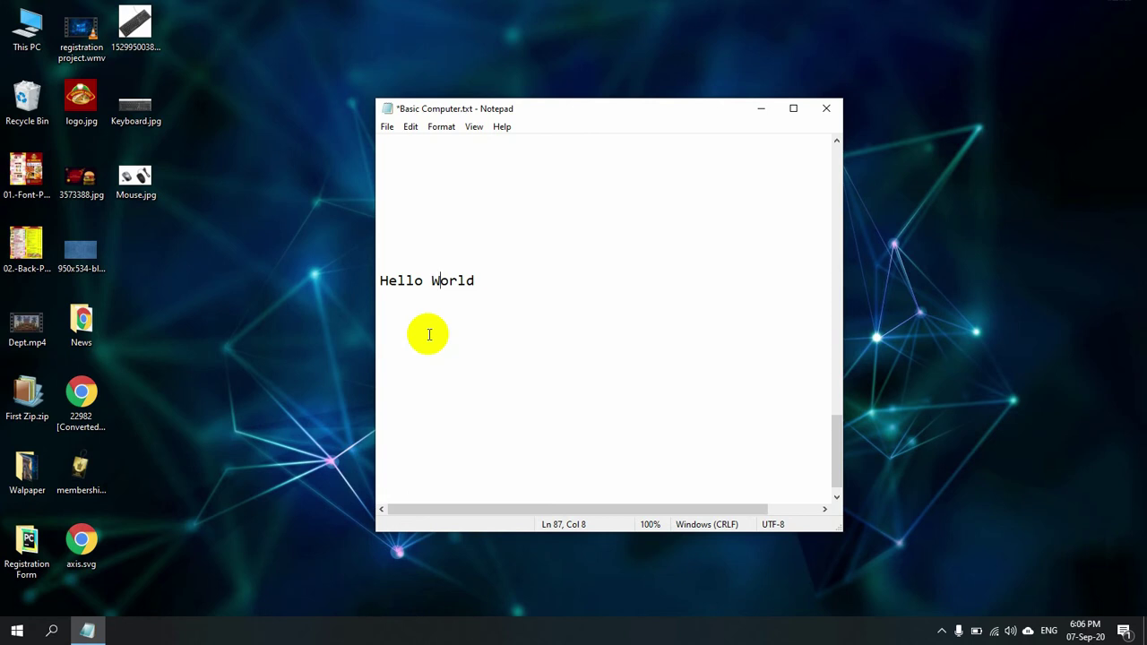
key("Delete")
key("ctrl+z")
key("Left")
key("BackSpace")
key("ctrl+z")
Step: Erase the whole "Hello World" text from both sides of the cursor, leaving the line empty
key("Left")
key("BackSpace")
key("BackSpace")
key("BackSpace")
key("BackSpace")
key("BackSpace")
key("BackSpace")
key("Delete")
key("Delete")
key("Delete")
key("Delete")
key("Delete")
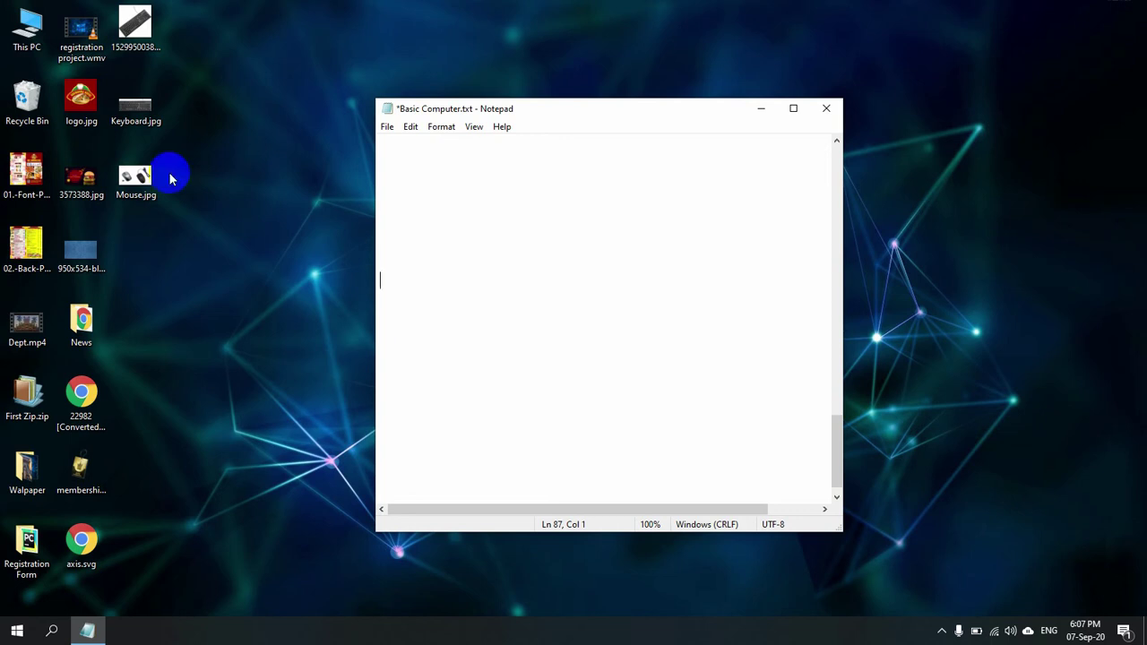
Step: Open Keyboard.jpg from the desktop and examine the navigation keys around Home, End and the arrows
left_click(139, 113)
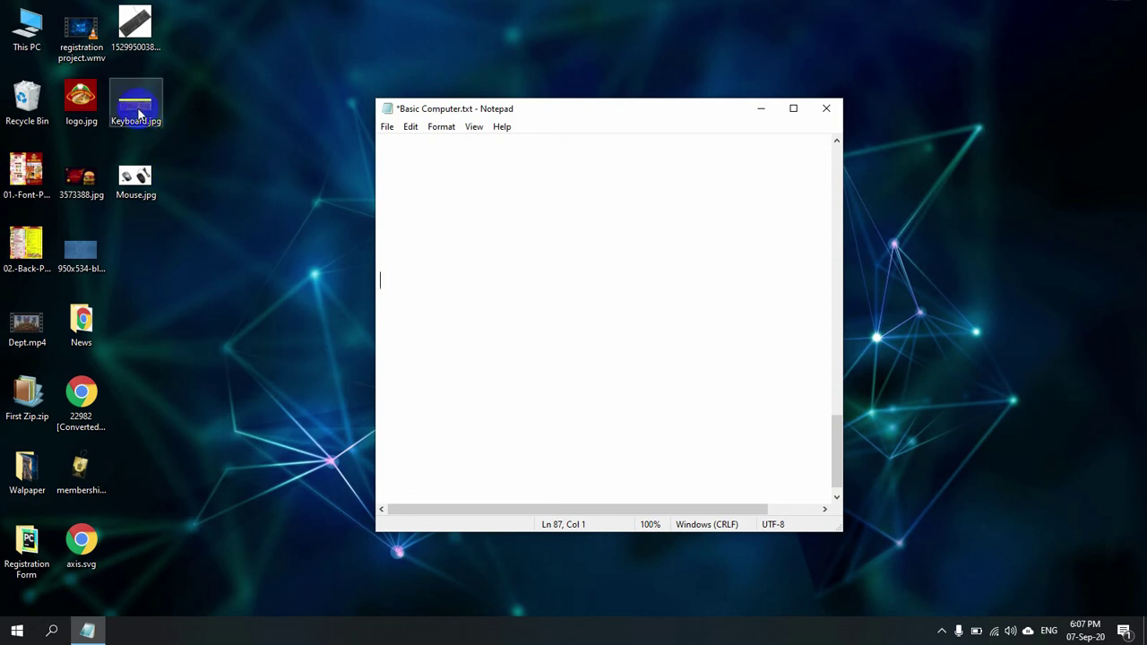
double_click(139, 113)
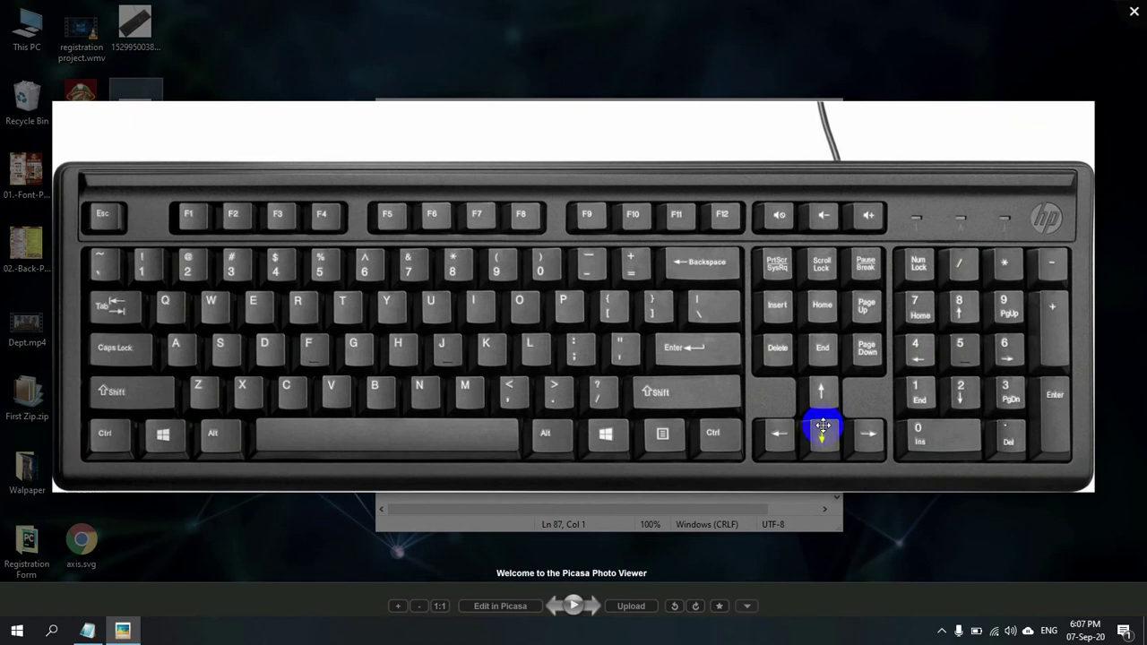
left_click(822, 427)
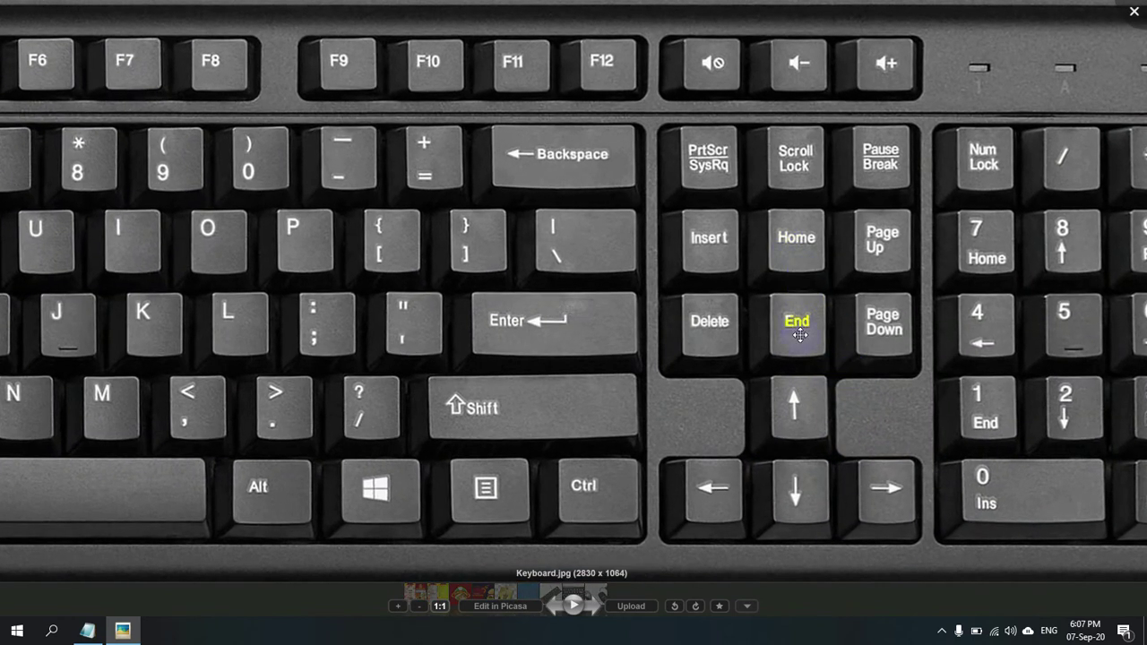
Step: Switch back to the Basic Computer.txt document in Notepad and write "Hello World" on the empty line
key("alt+Tab")
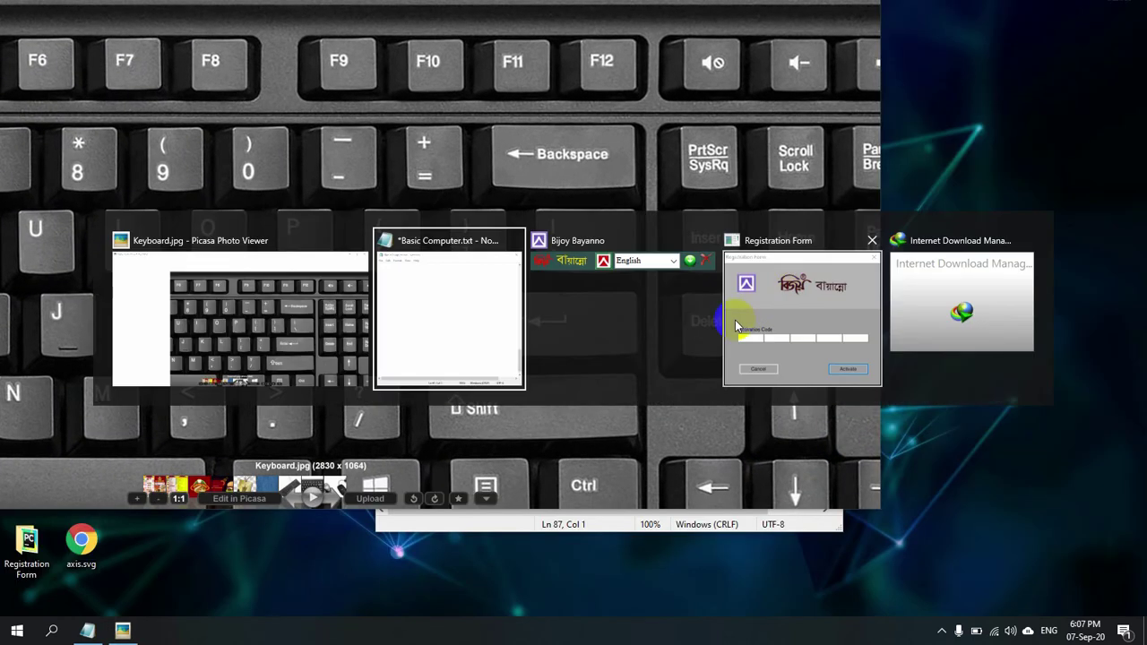
left_click(502, 336)
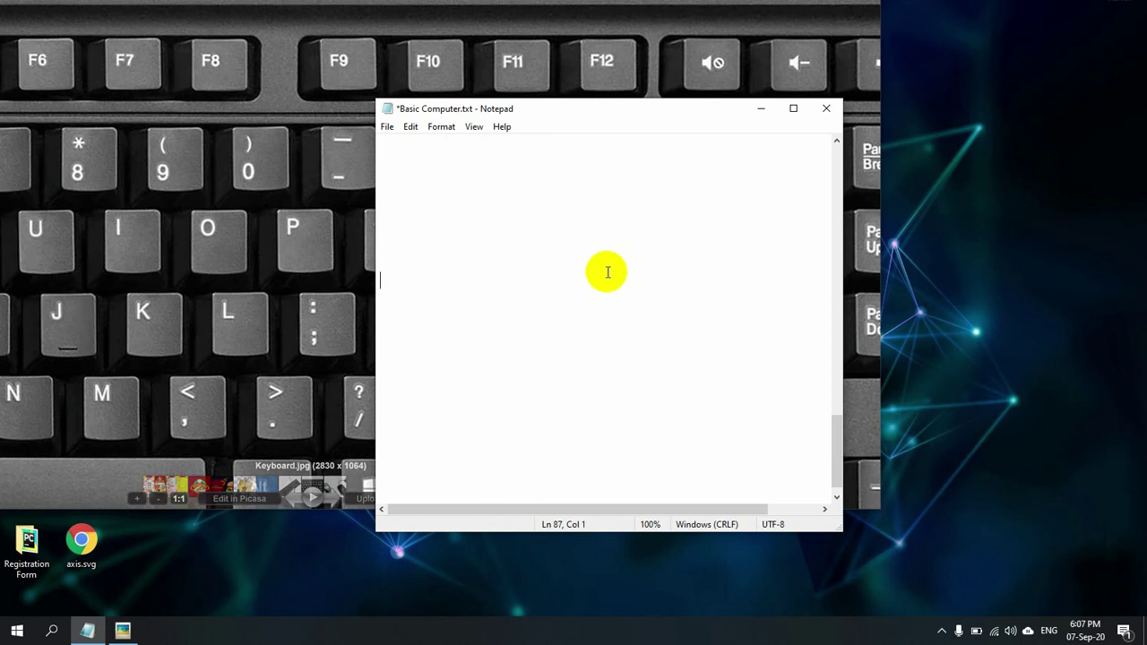
type("Hell")
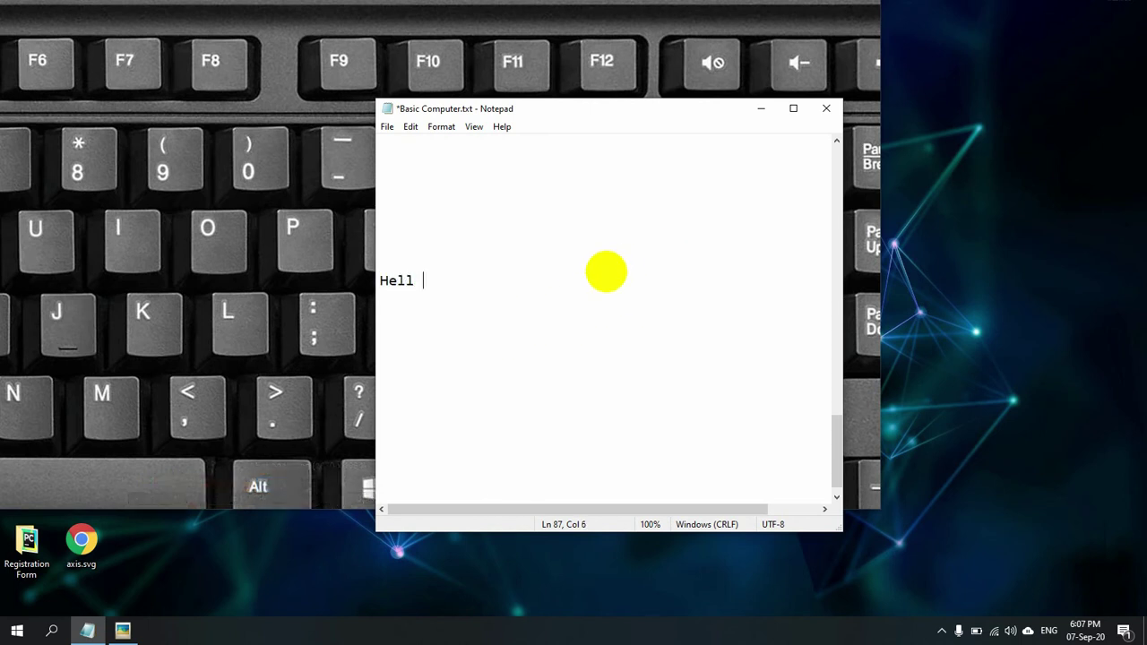
key("BackSpace")
type("o O")
key("BackSpace")
type("World")
Step: Move the text cursor through the "Hello World" line letter by letter and between its start and end, finishing at the end
left_click(382, 284)
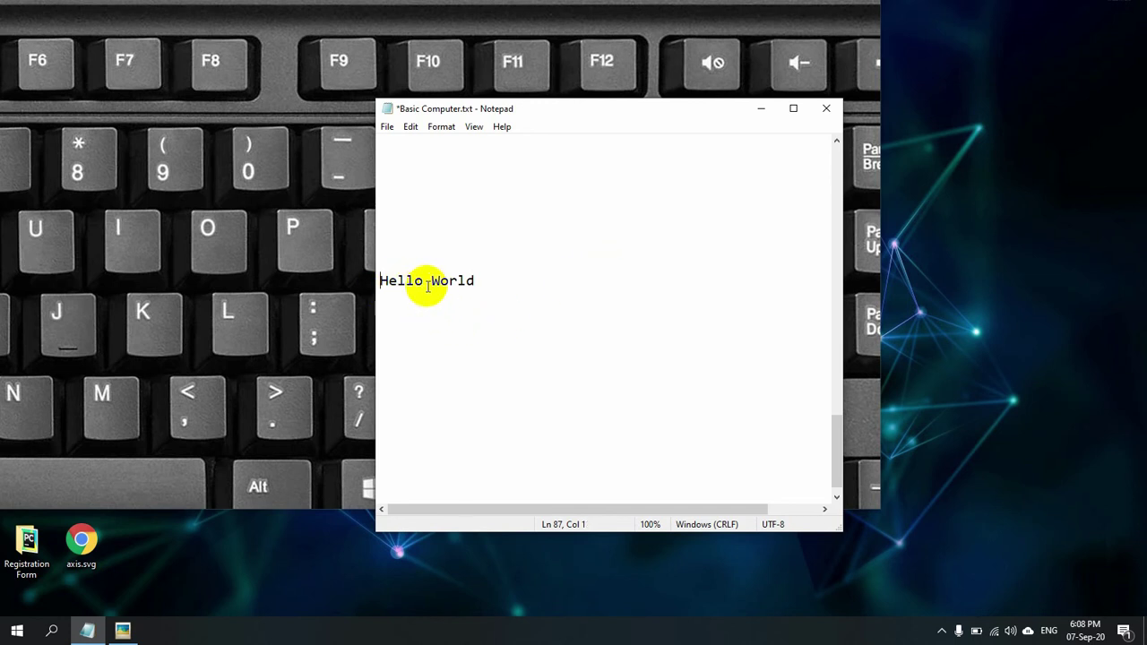
left_click(475, 282)
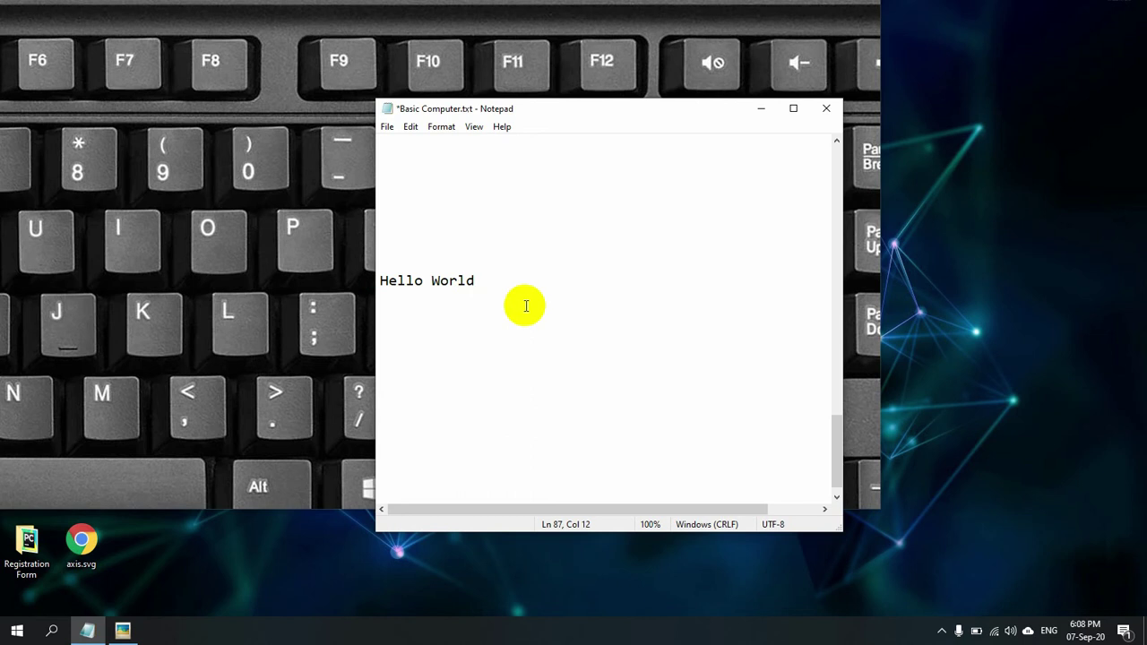
key("Left")
key("Left")
key("Left")
key("Left")
key("Left")
key("Left")
key("Left")
key("Left")
key("Left")
key("End")
key("Home")
key("End")
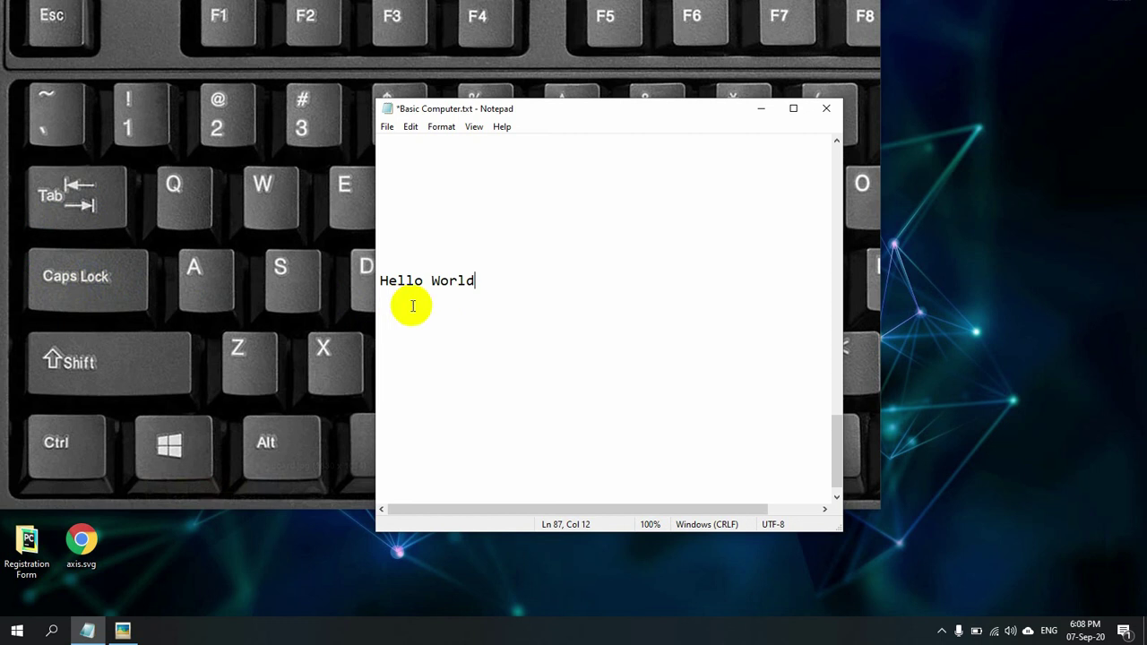
Step: Add "hello world" two lines below "Hello World", and "HELLO WORLD" on the line directly beneath it
key("Return")
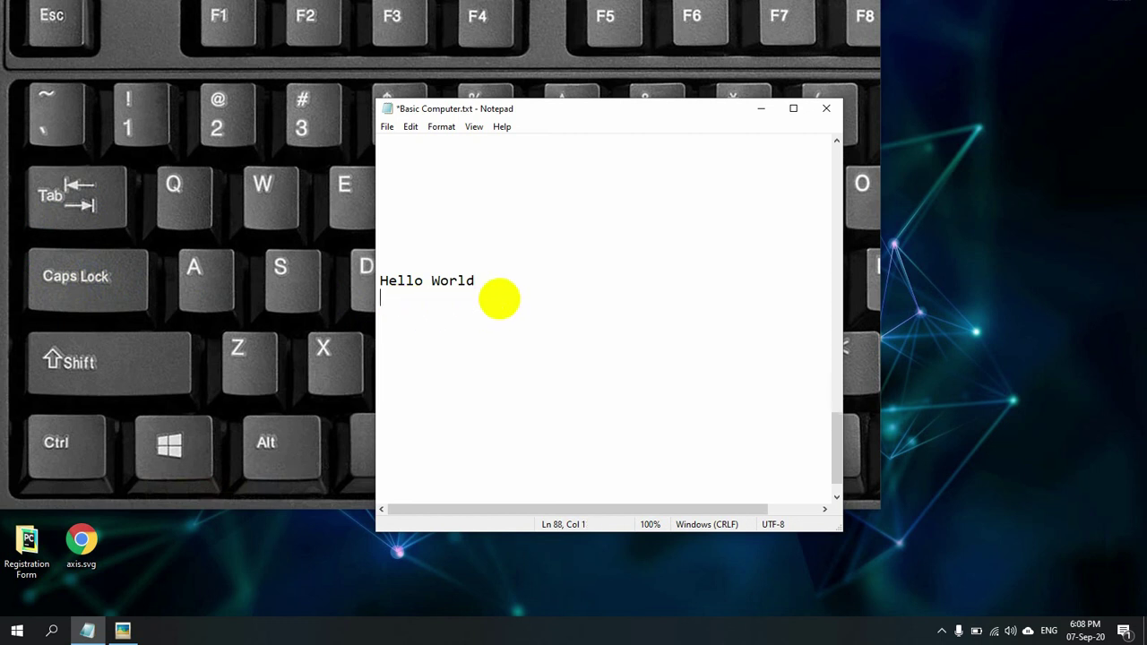
key("Return")
type("hello world")
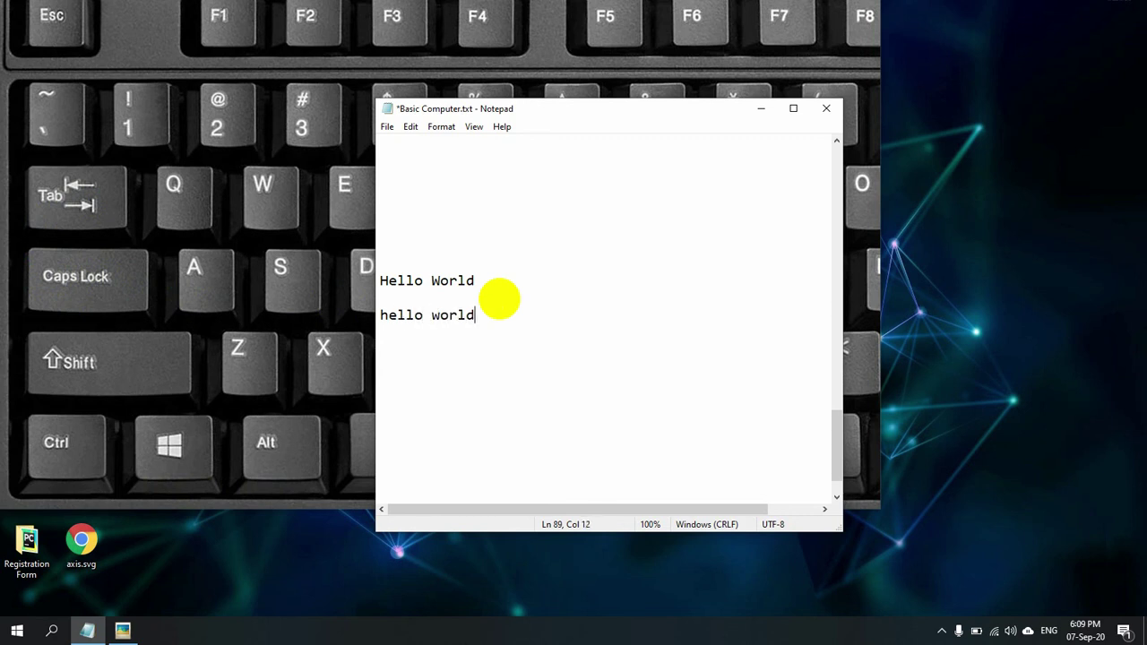
key("Return")
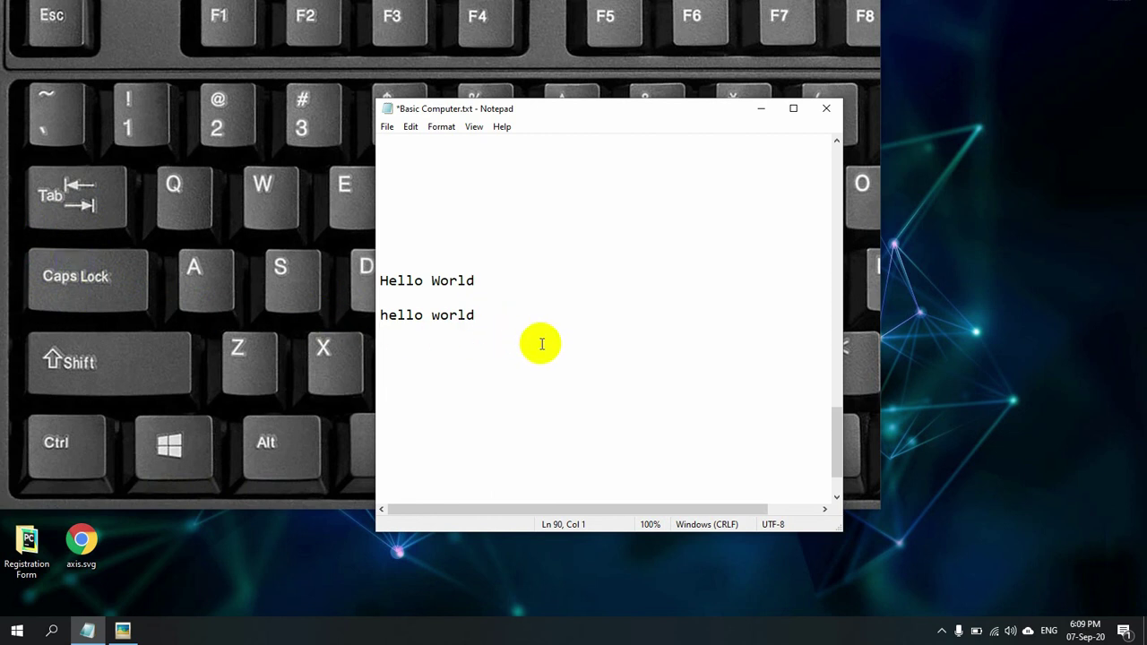
type("HELLO WORLD")
Step: Add two more "HELLO WORLD" lines below, the first indented by one tab and the second by two tabs
key("Return")
key("Tab")
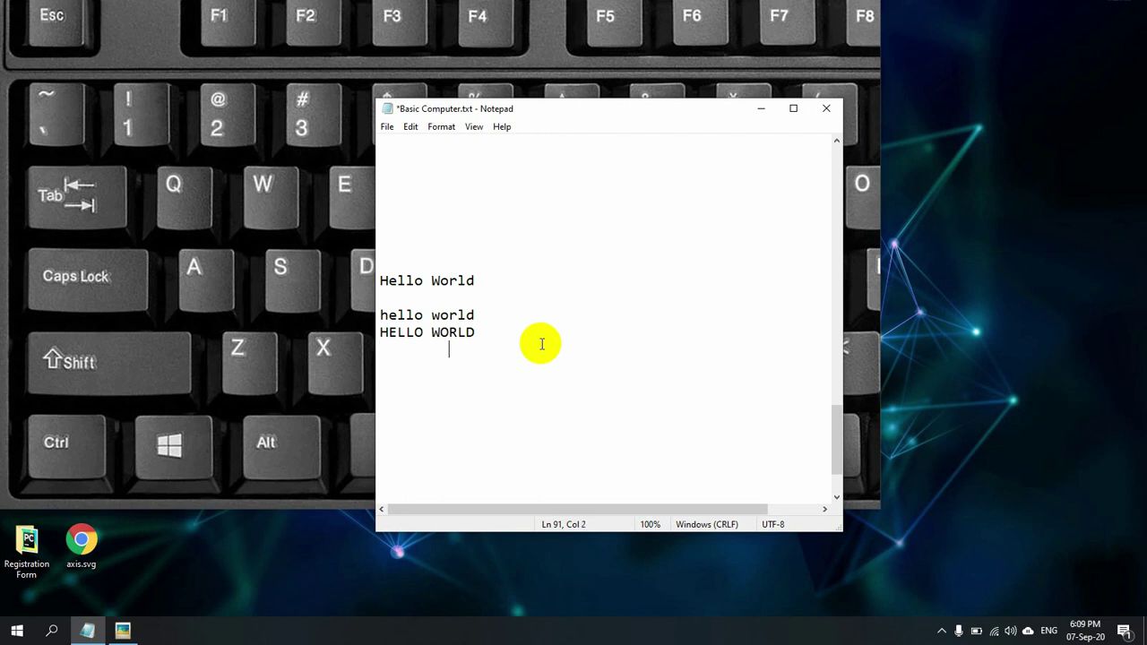
type("HELLO WORLD")
key("Return")
key("Tab")
key("Tab")
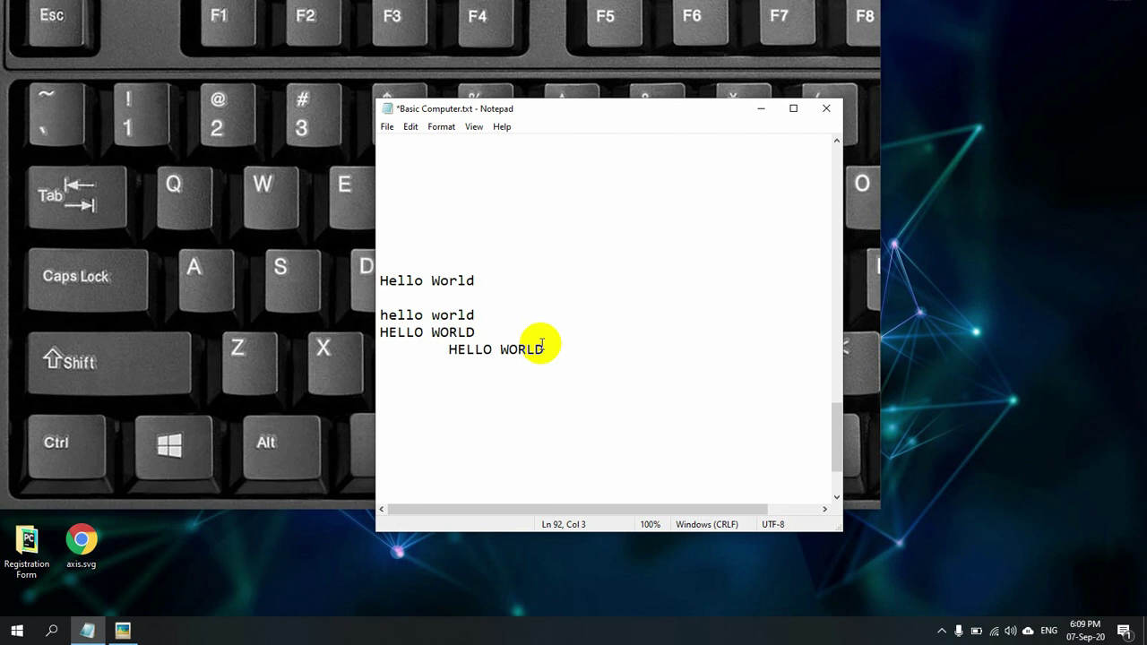
type("HELLO WORLD")
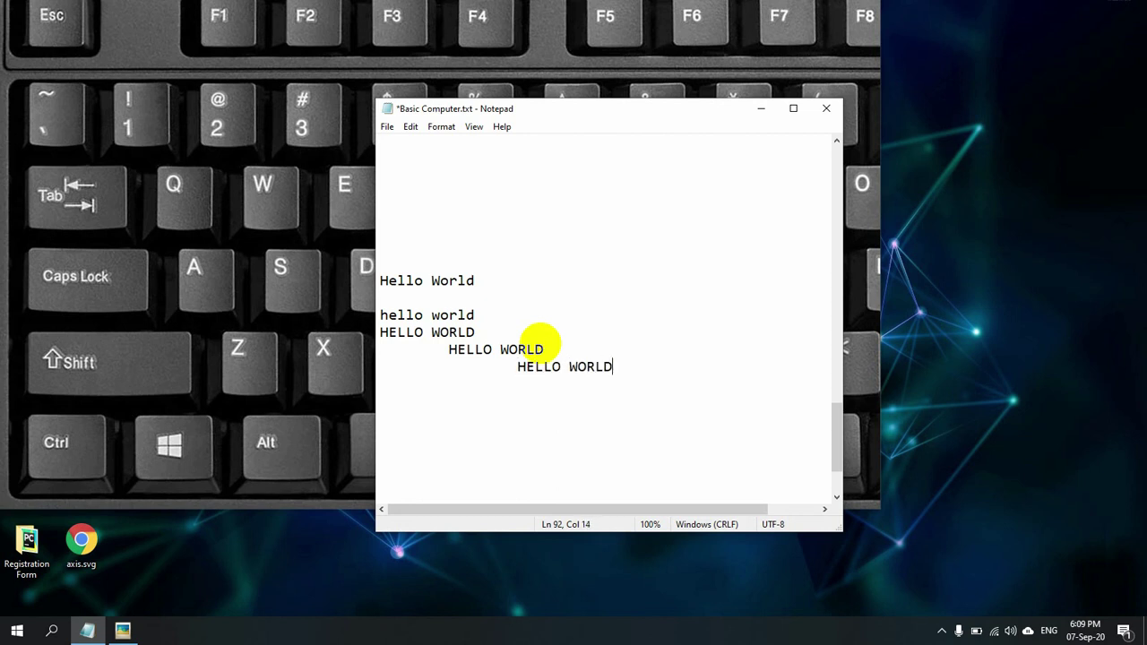